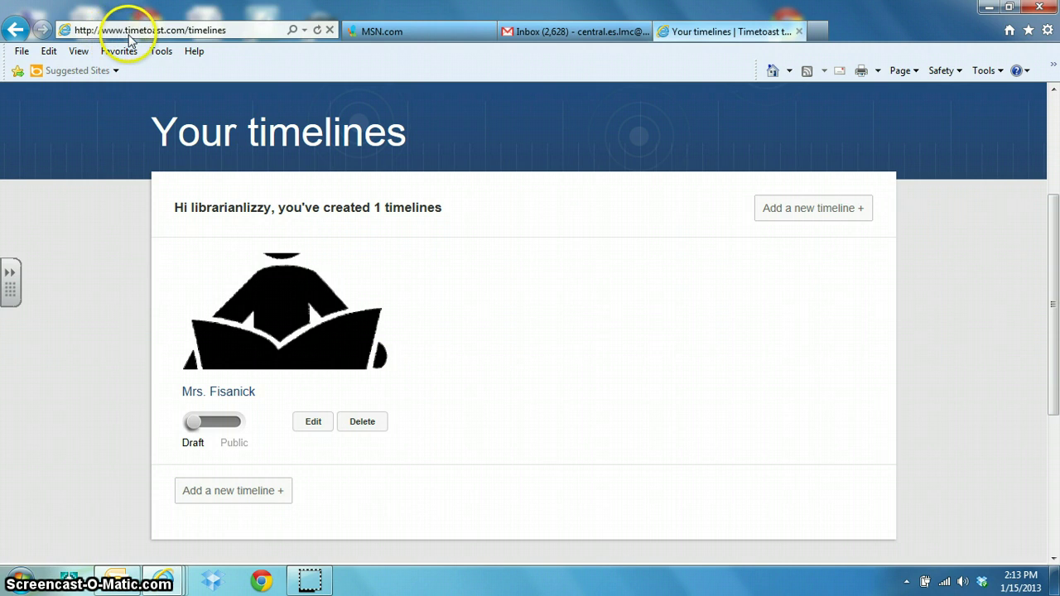
# Create a new timeline with a title naming the family's kids
pyautogui.click(199, 35)
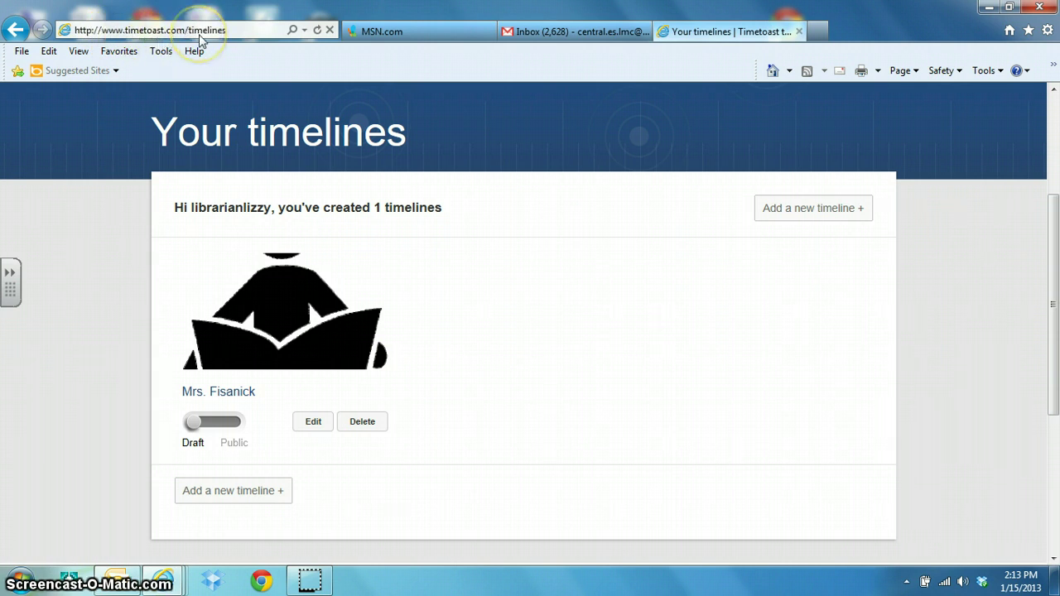
pyautogui.click(235, 493)
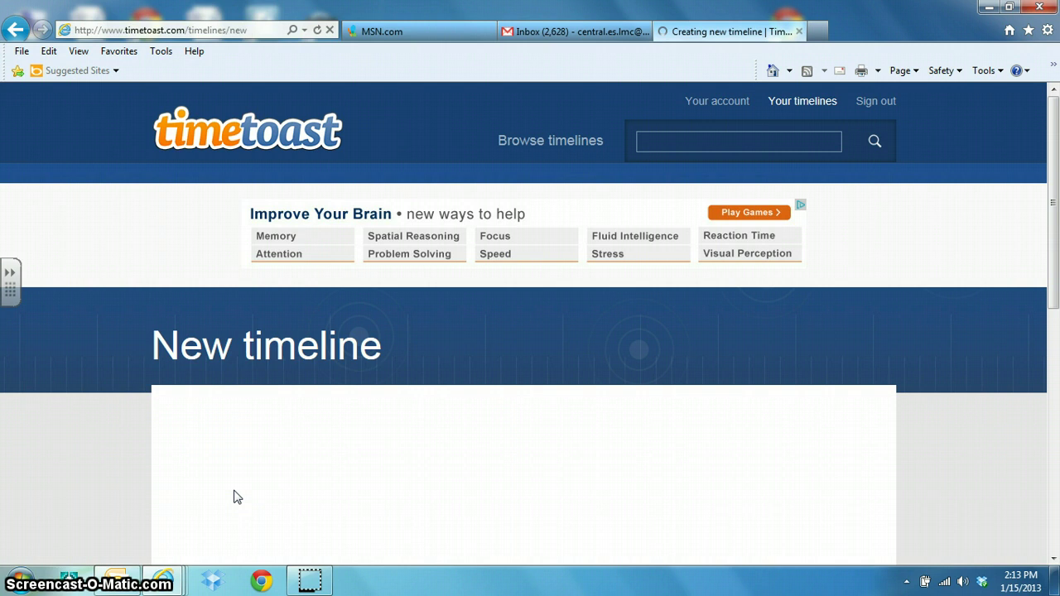
pyautogui.moveTo(1052, 240); pyautogui.dragTo(1053, 358)
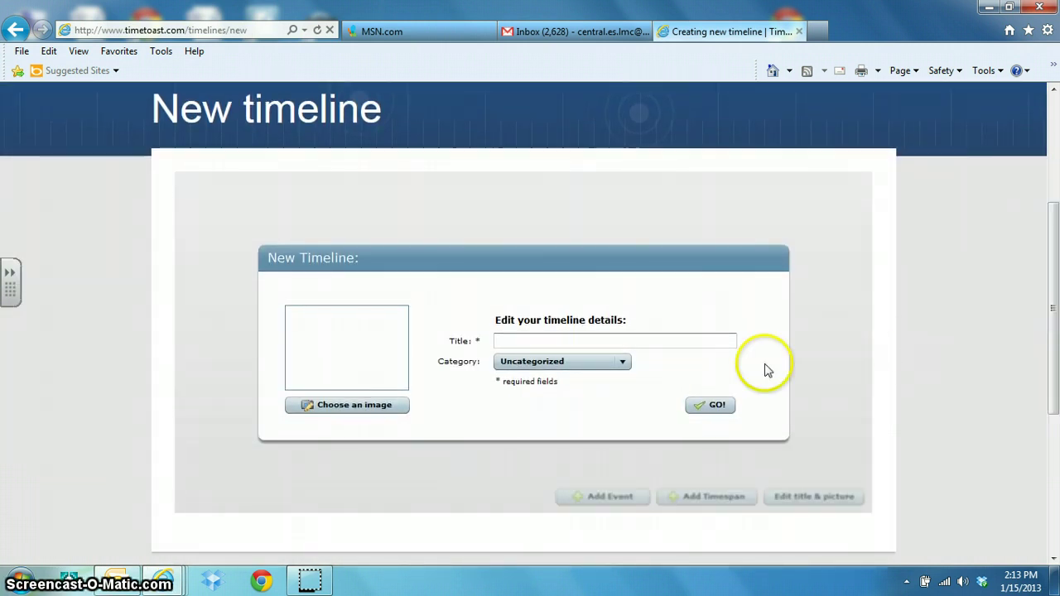
pyautogui.click(540, 339)
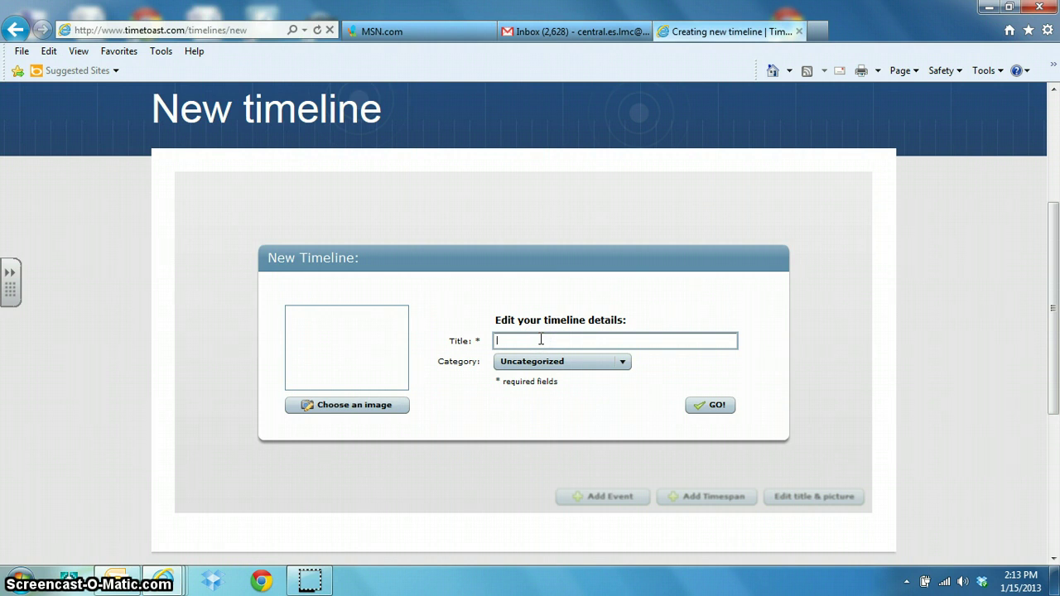
pyautogui.write('Fisanick kids')
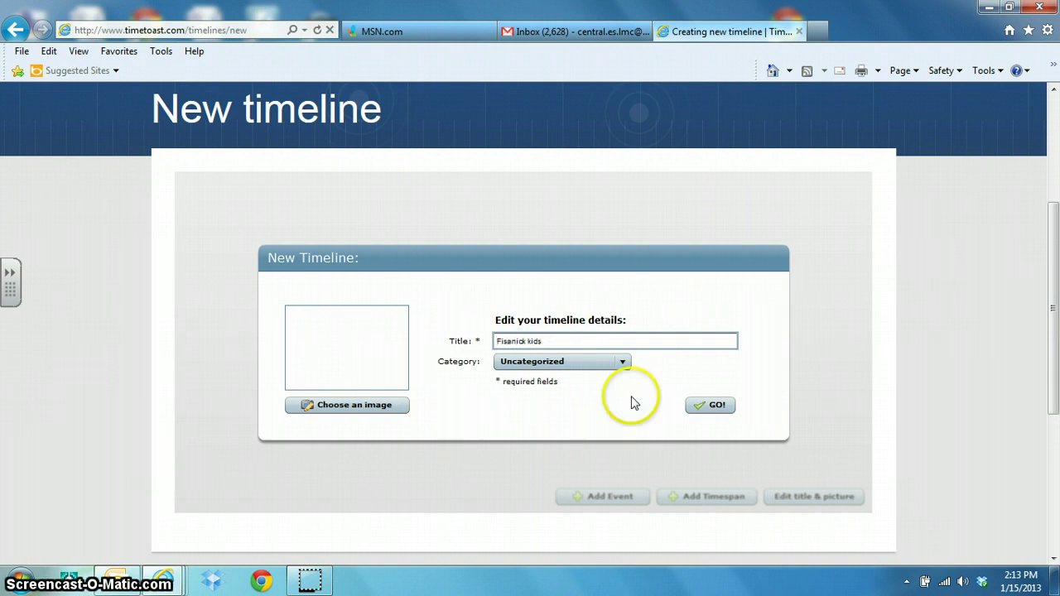
pyautogui.click(709, 405)
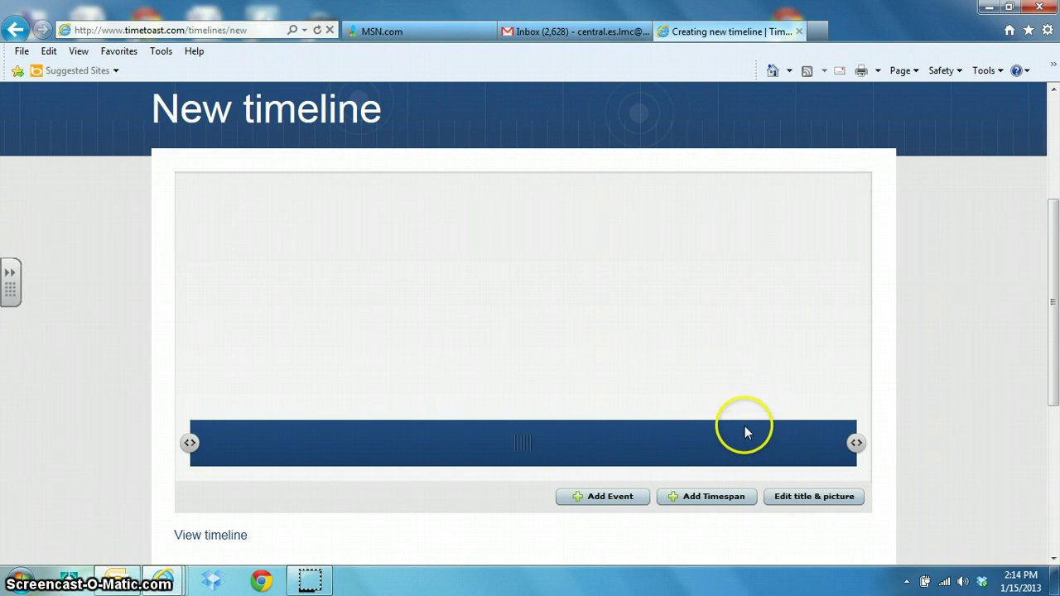
# Add a timespan titled for the kids, running from 15 Aug 2002 to 15 Jan 2005
pyautogui.click(702, 500)
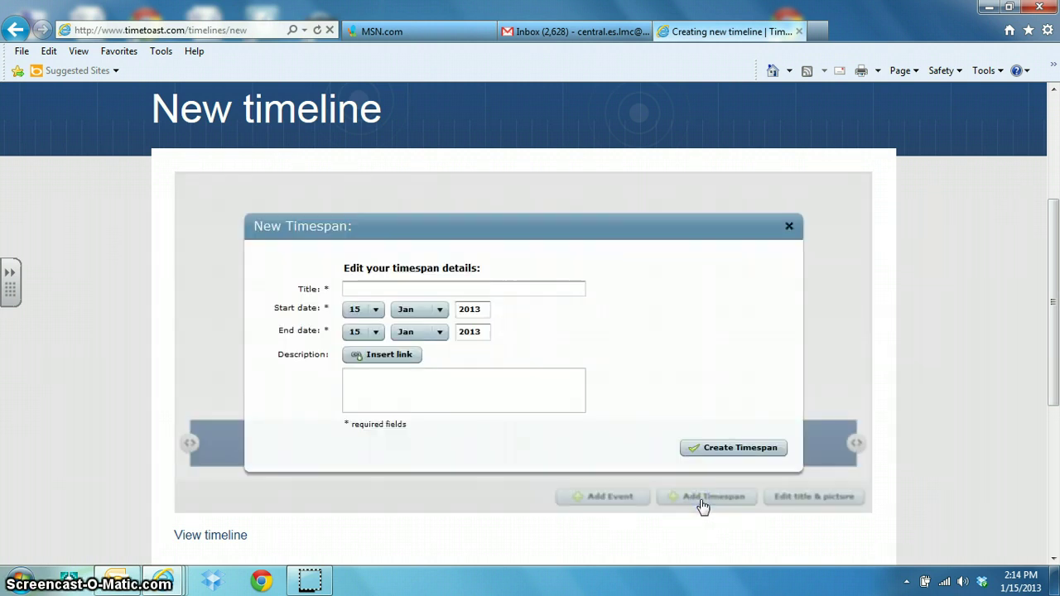
pyautogui.click(385, 286)
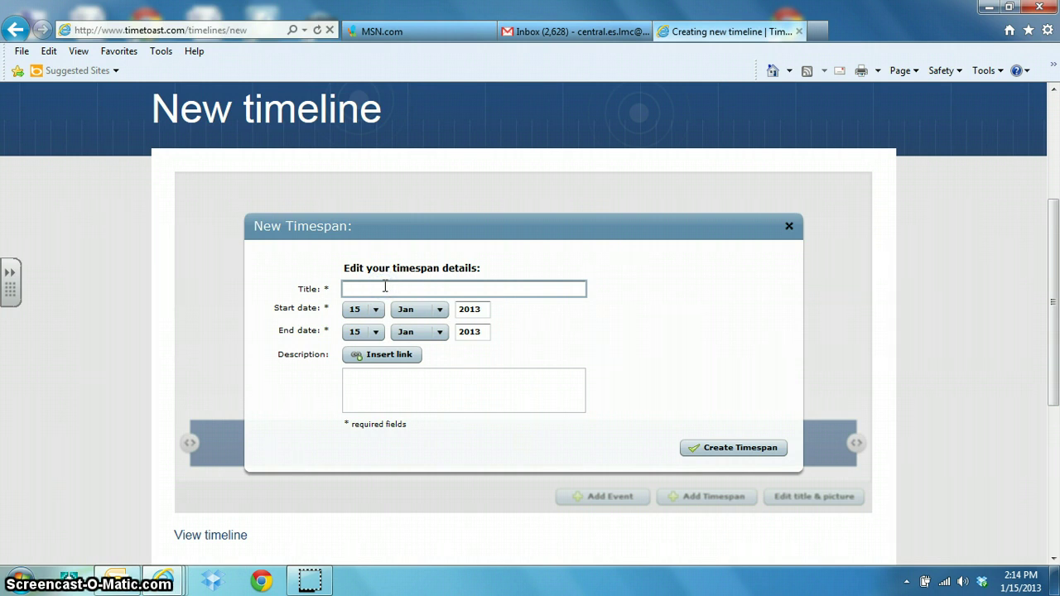
pyautogui.write('Fisanick kids')
pyautogui.click(439, 311)
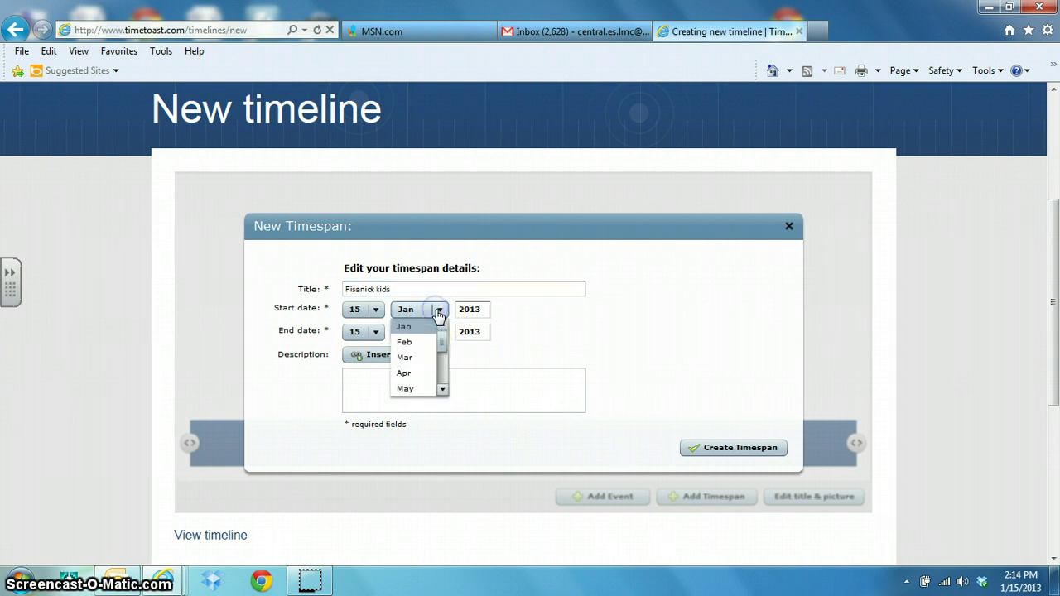
pyautogui.moveTo(443, 343); pyautogui.dragTo(440, 369)
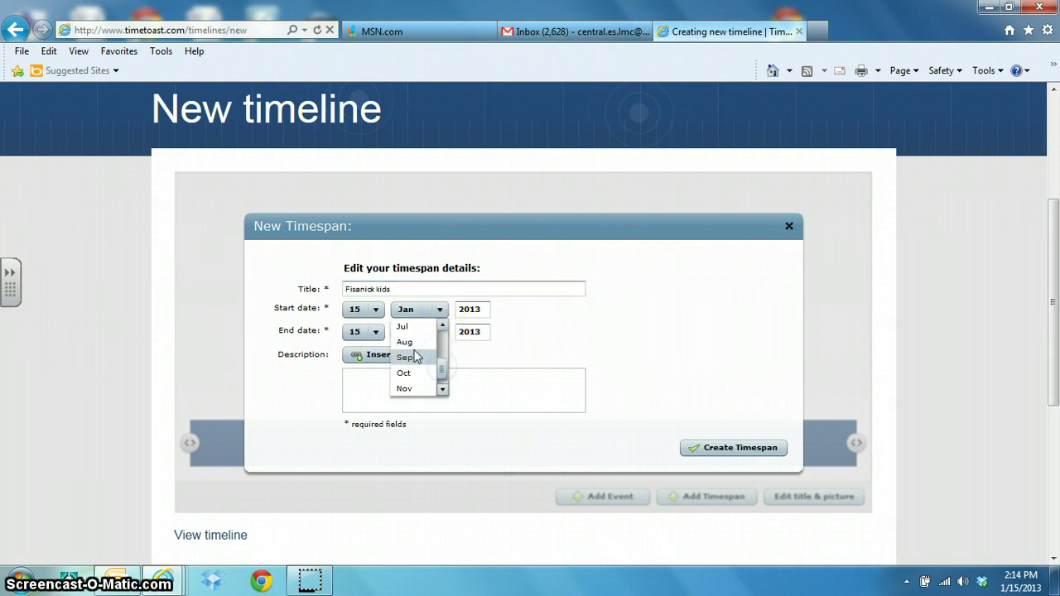
pyautogui.click(406, 343)
pyautogui.press('Tab')
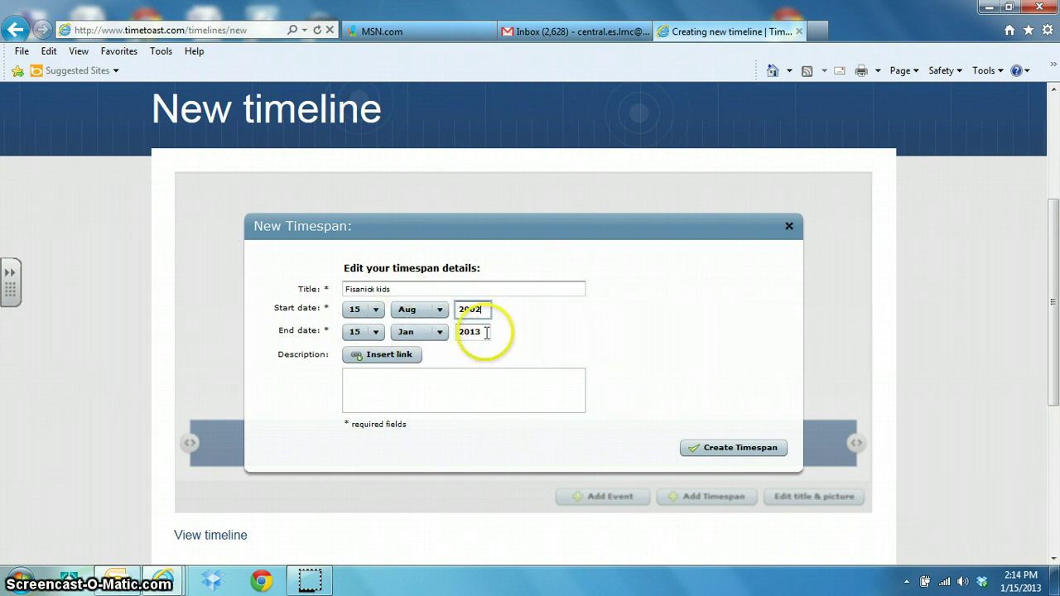
pyautogui.press('Tab')
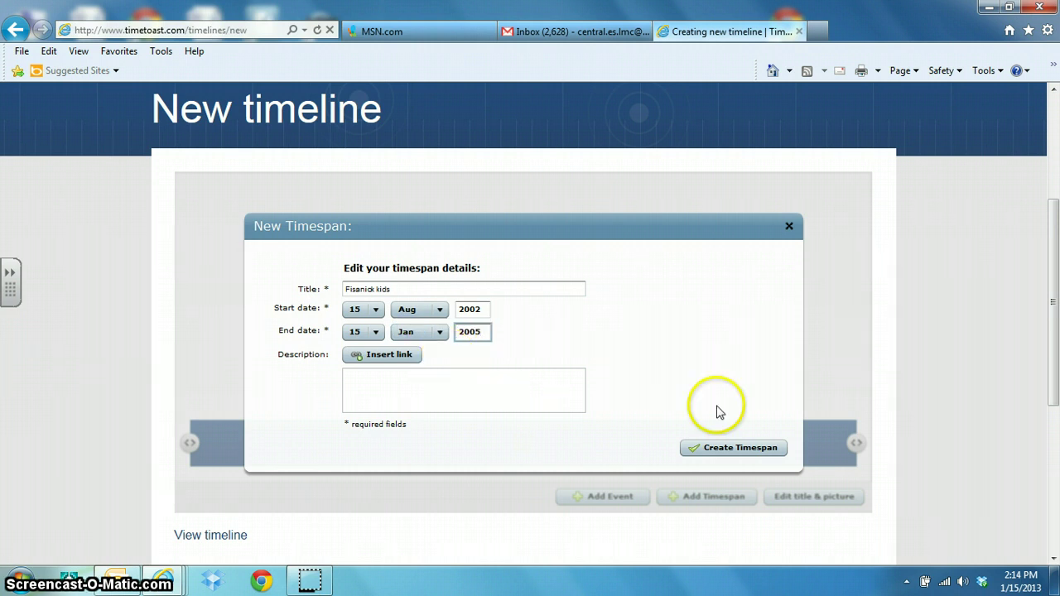
pyautogui.click(729, 448)
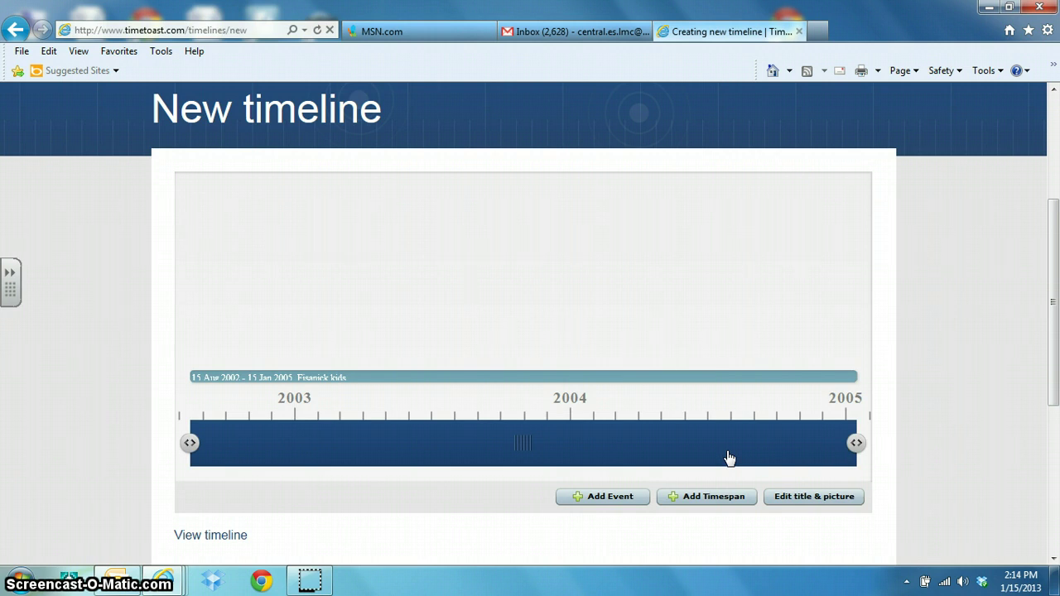
# Add an event dated 15 Aug 2002 titled with the first child's birthdate
pyautogui.click(608, 501)
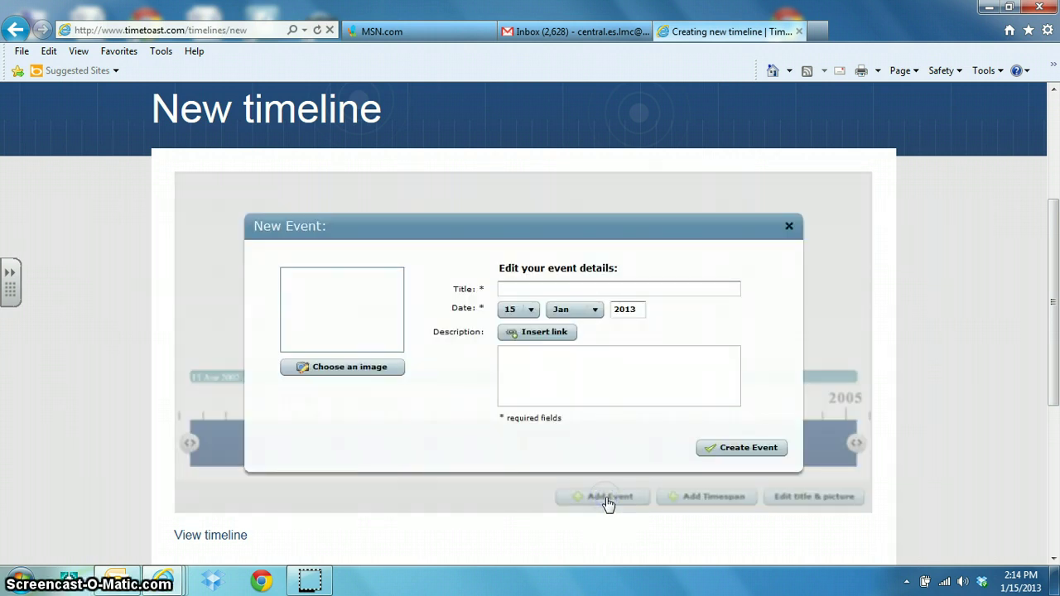
pyautogui.click(594, 308)
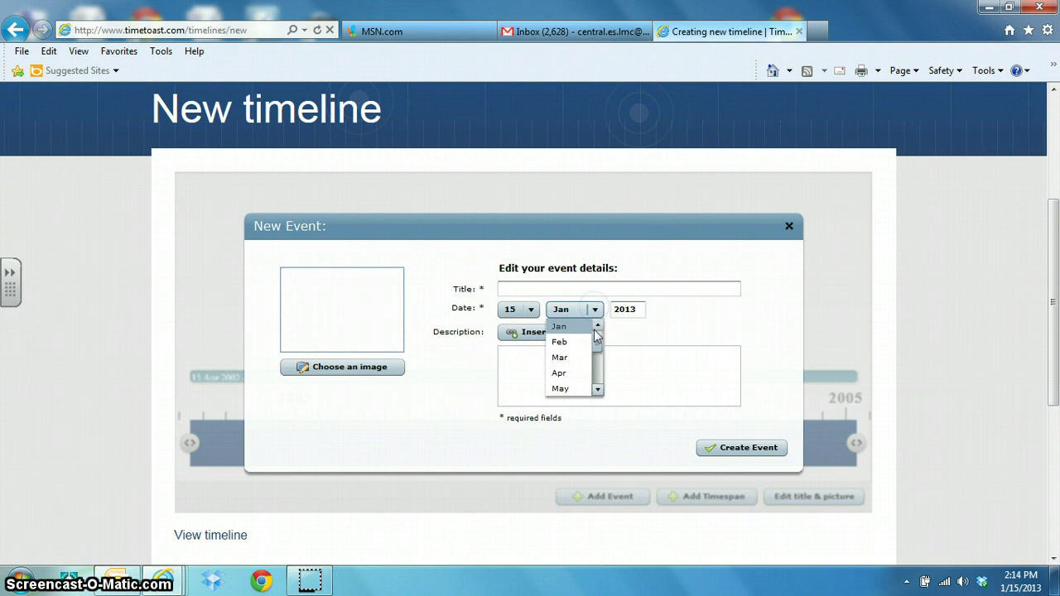
pyautogui.moveTo(594, 350); pyautogui.dragTo(597, 383)
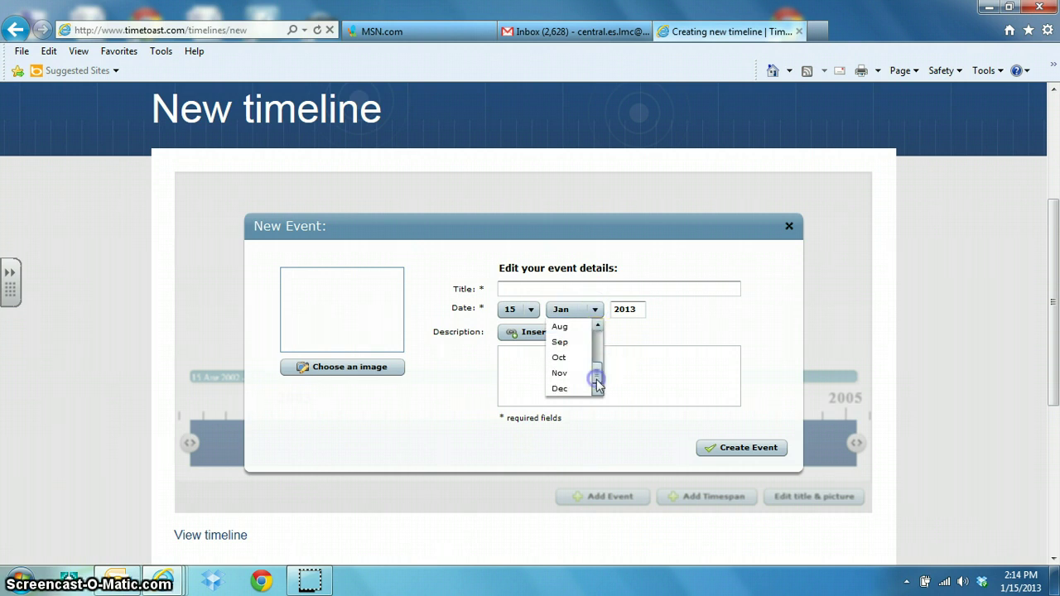
pyautogui.click(562, 328)
pyautogui.click(631, 308)
pyautogui.moveTo(640, 308); pyautogui.dragTo(615, 312)
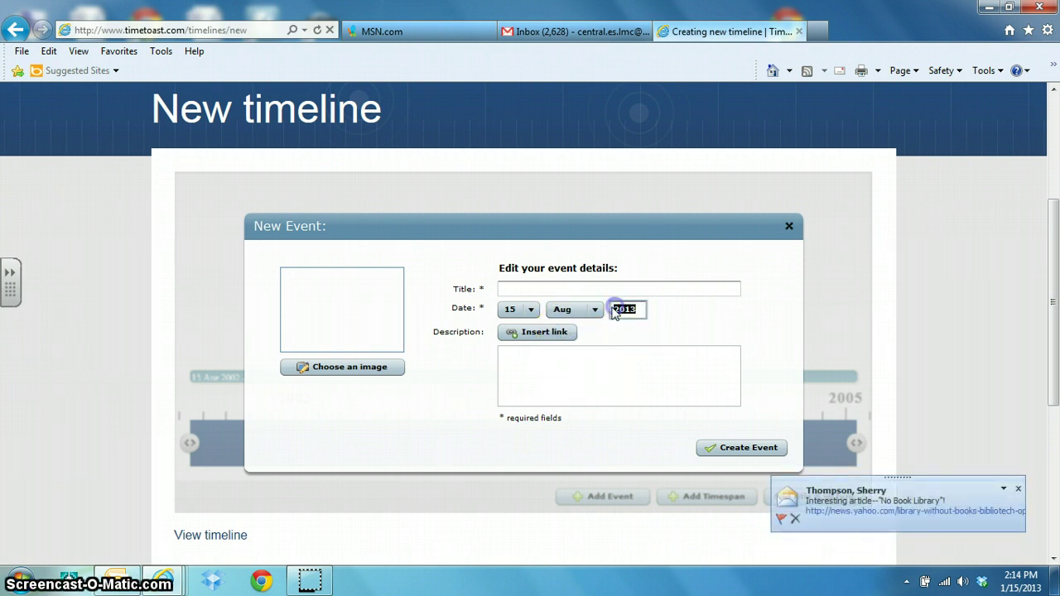
pyautogui.write('2002')
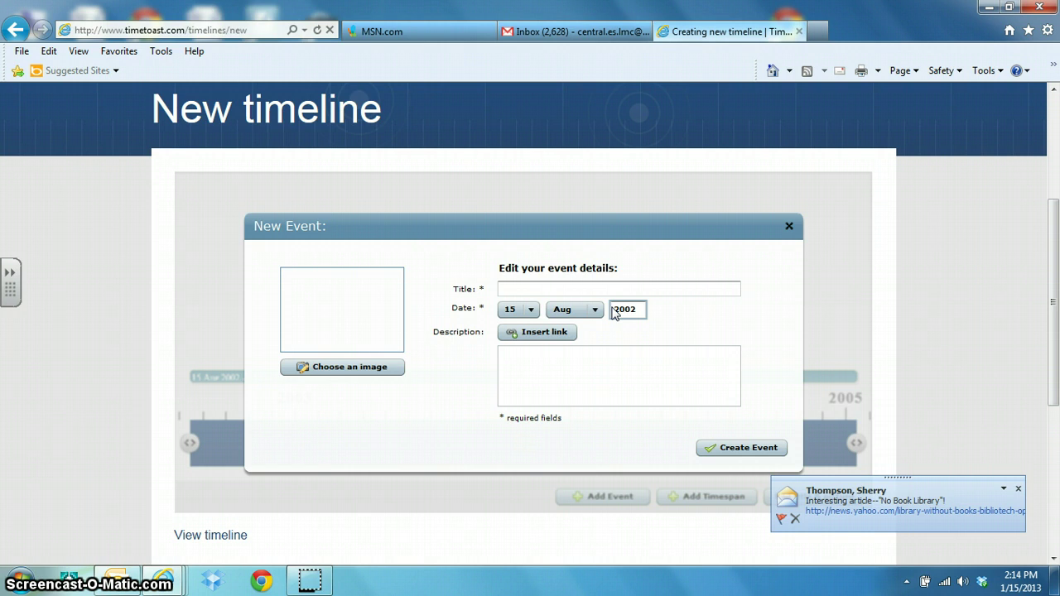
pyautogui.click(551, 287)
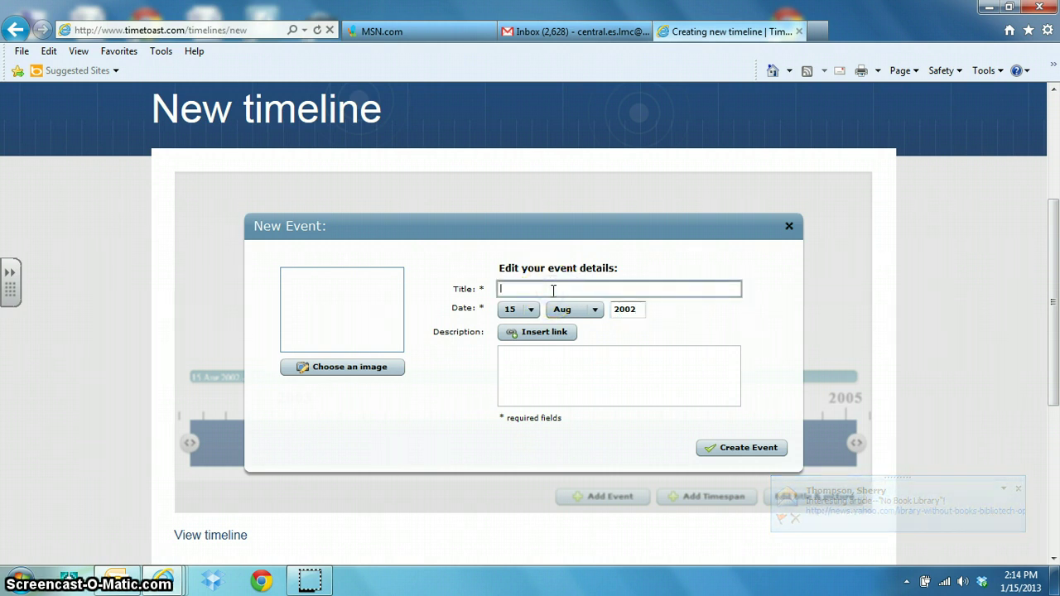
pyautogui.write('Matth')
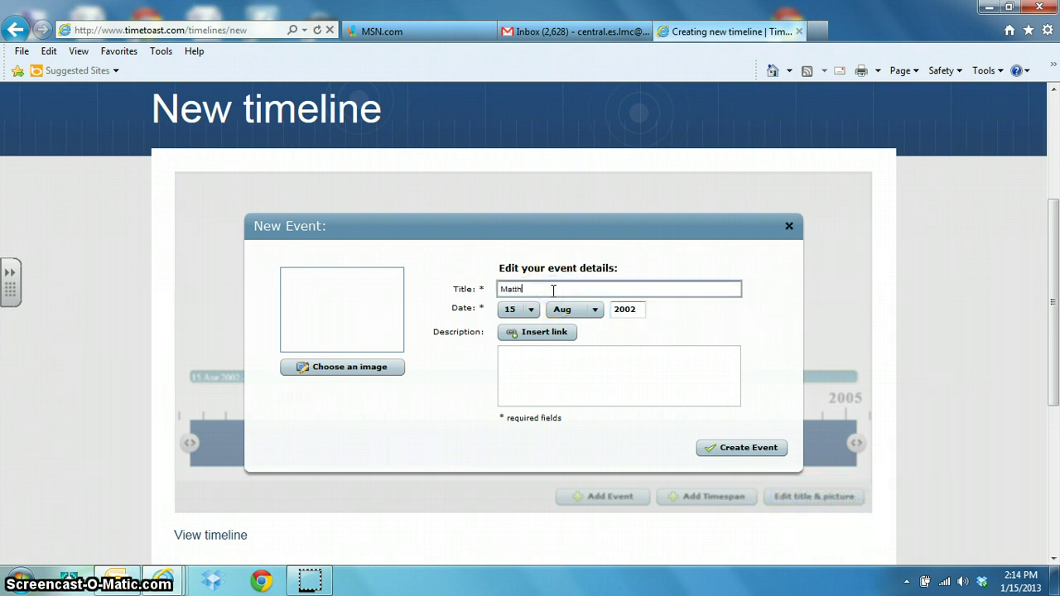
pyautogui.write("ew's Birthda")
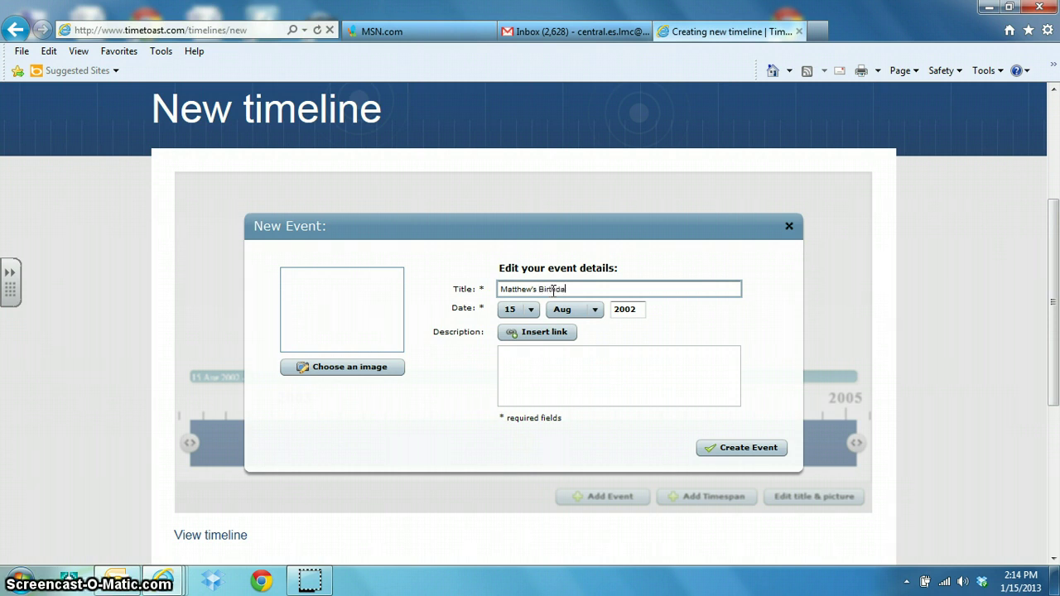
pyautogui.write('te')
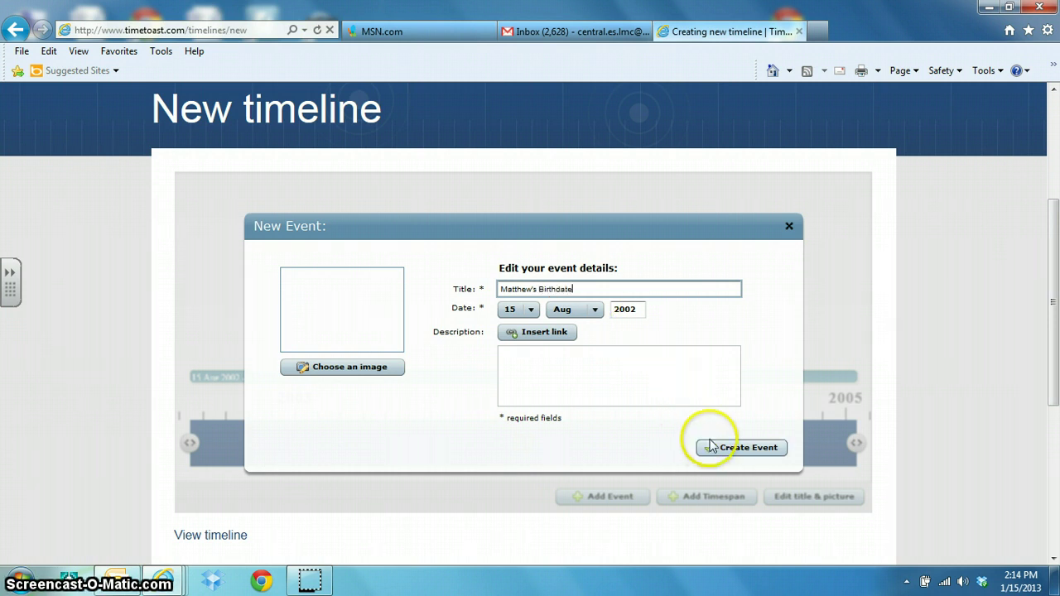
pyautogui.click(747, 449)
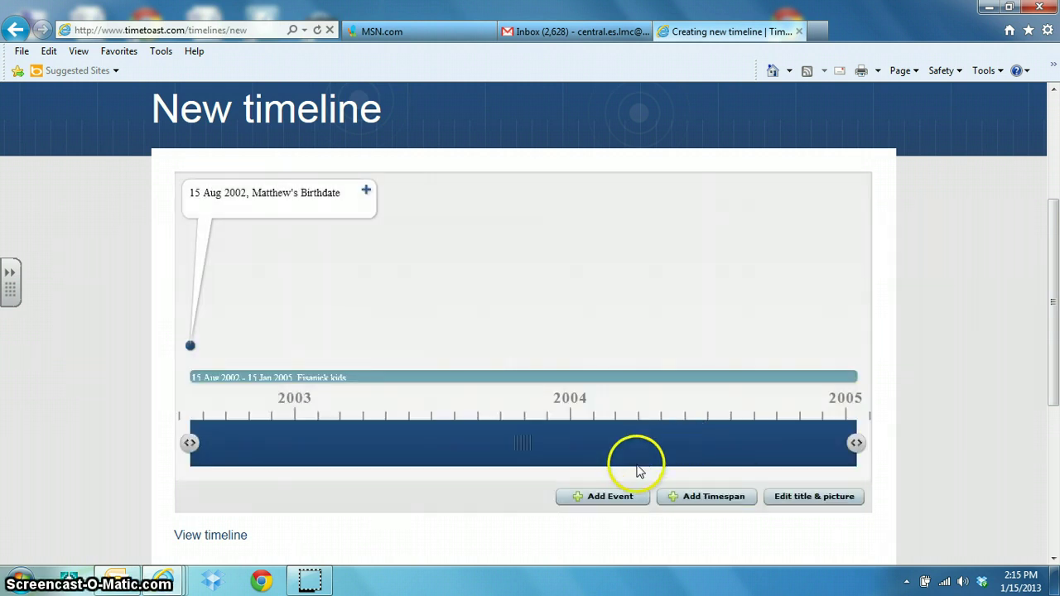
# Add the same child's baptismal event, dated 15 Sep 2002
pyautogui.click(607, 500)
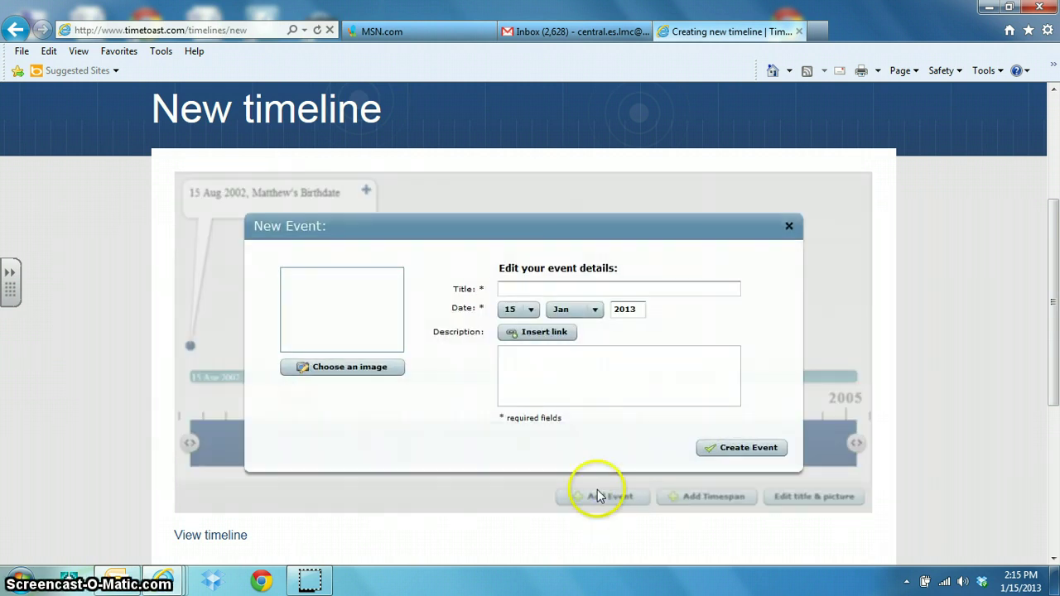
pyautogui.click(589, 309)
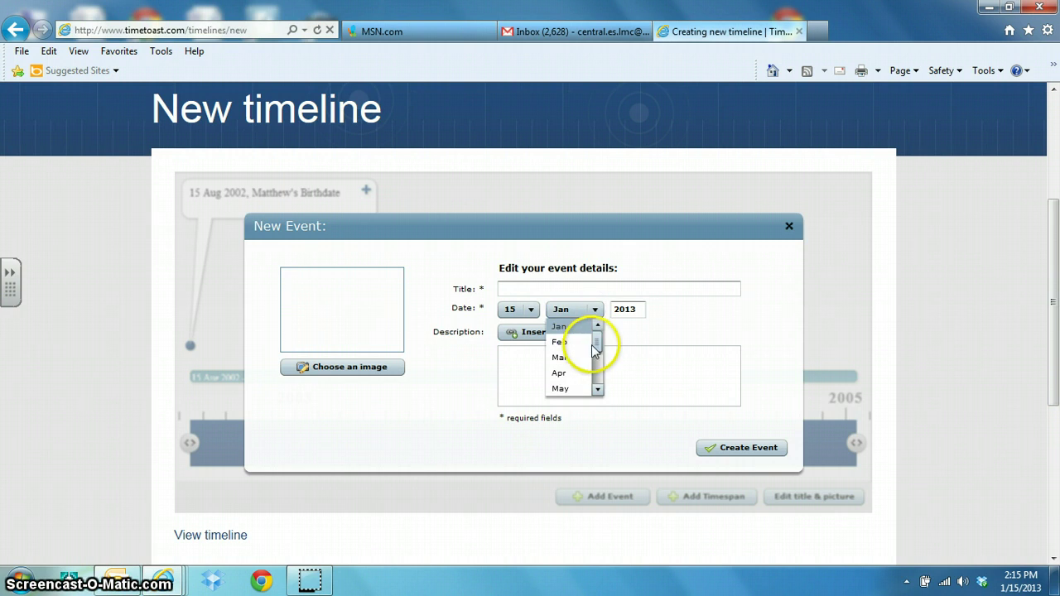
pyautogui.moveTo(597, 331); pyautogui.dragTo(596, 372)
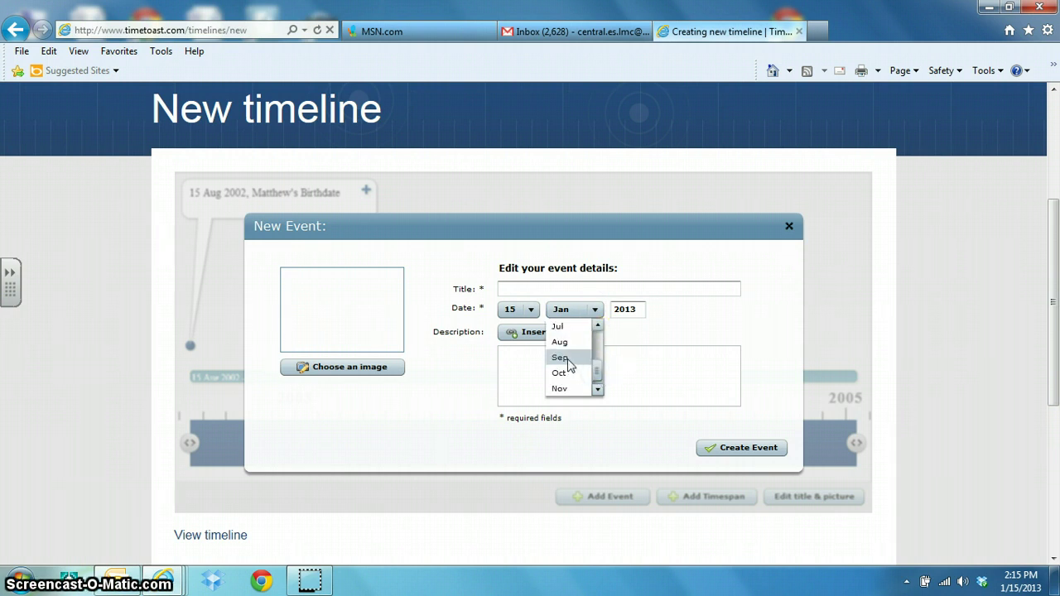
pyautogui.click(562, 358)
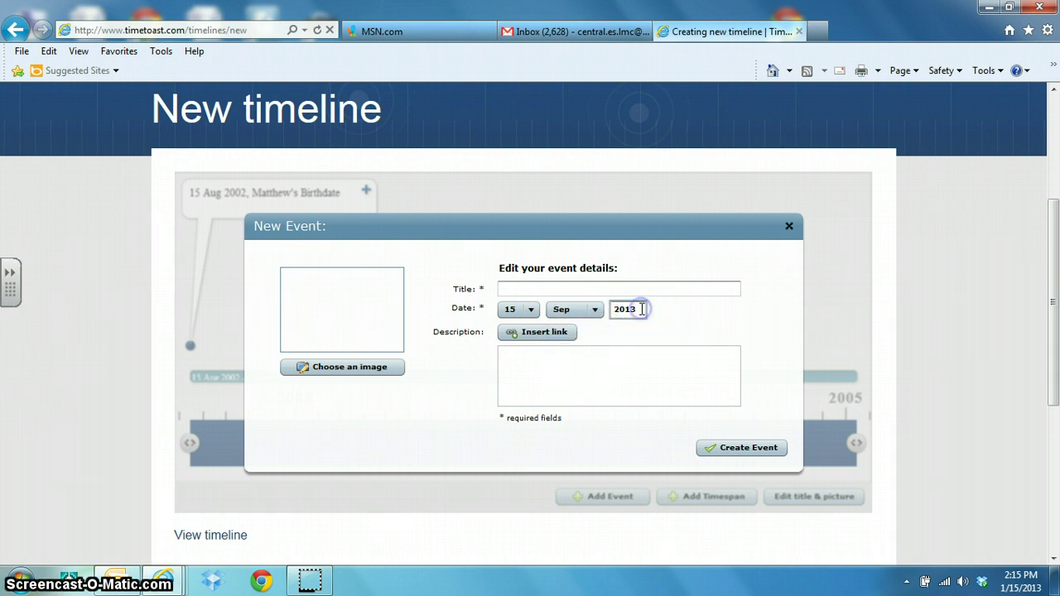
pyautogui.press('BackSpace')
pyautogui.write('2')
pyautogui.click(622, 288)
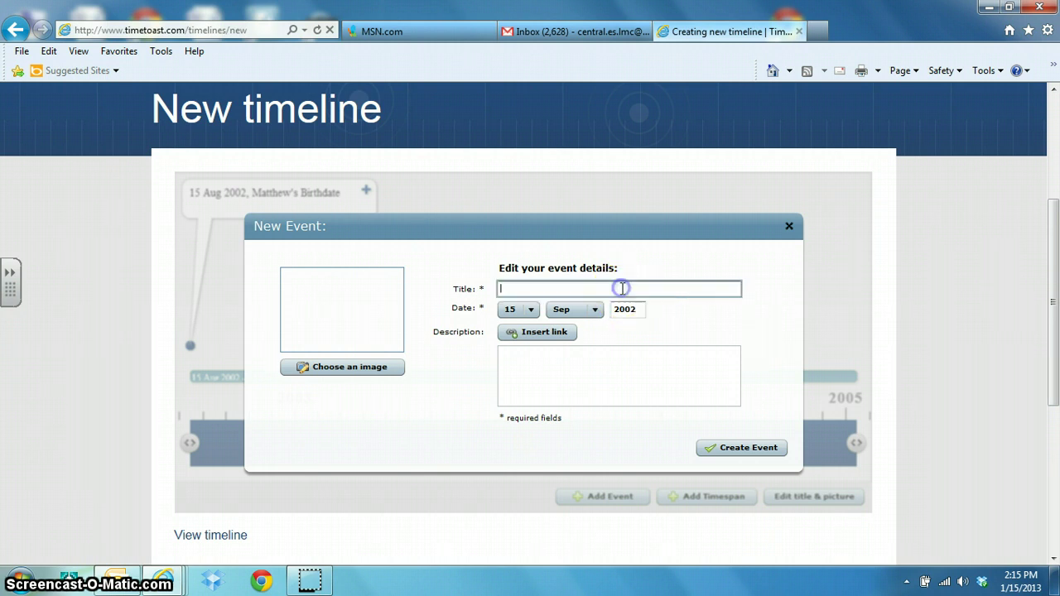
pyautogui.write("Matthew's Baptismal")
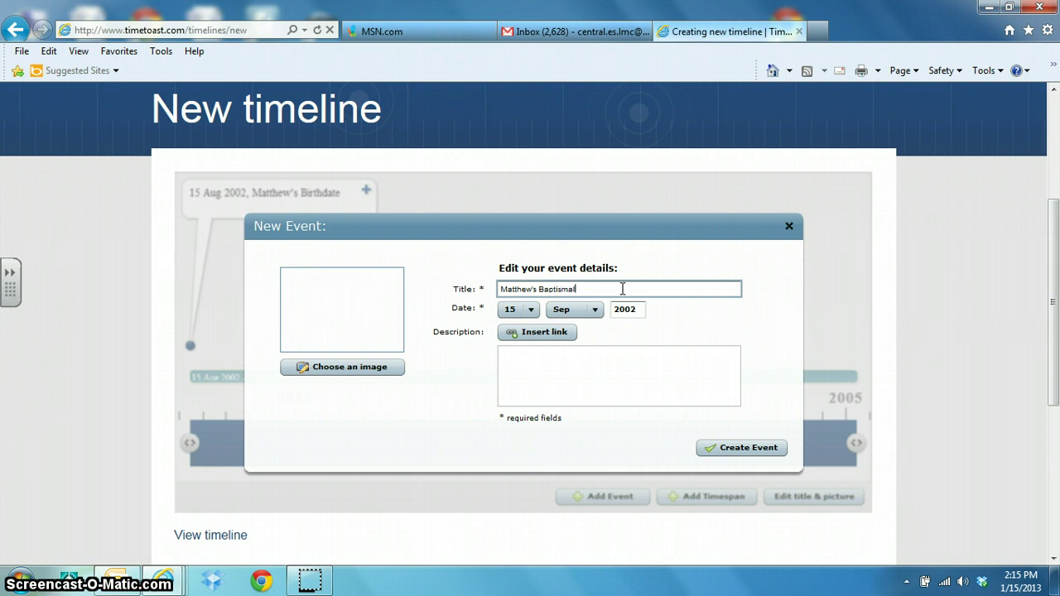
pyautogui.click(749, 451)
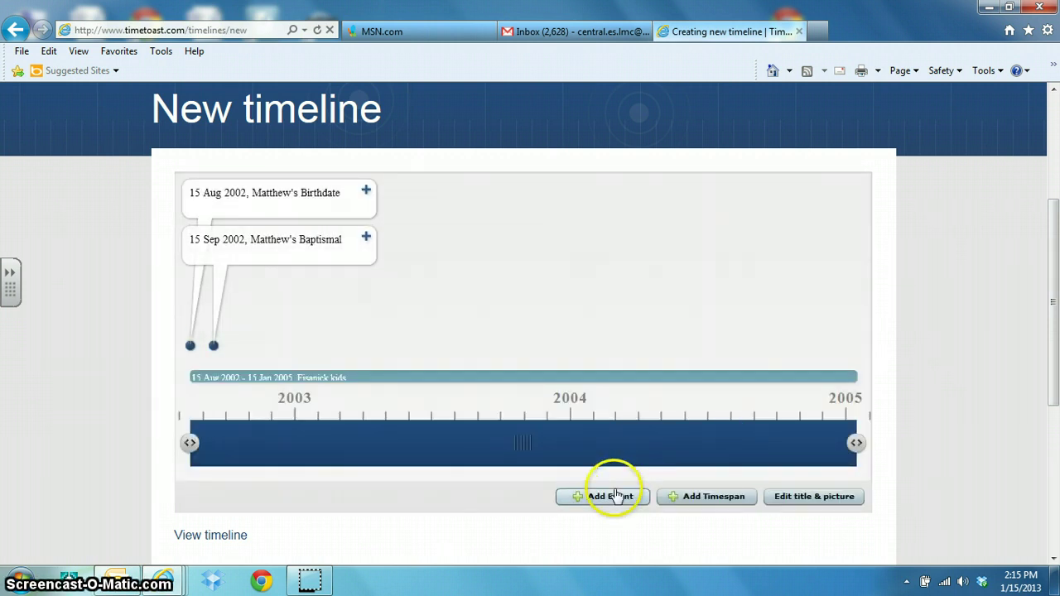
# Start a new event titled 'Twins' Birthdate' with the day set to 22
pyautogui.click(613, 497)
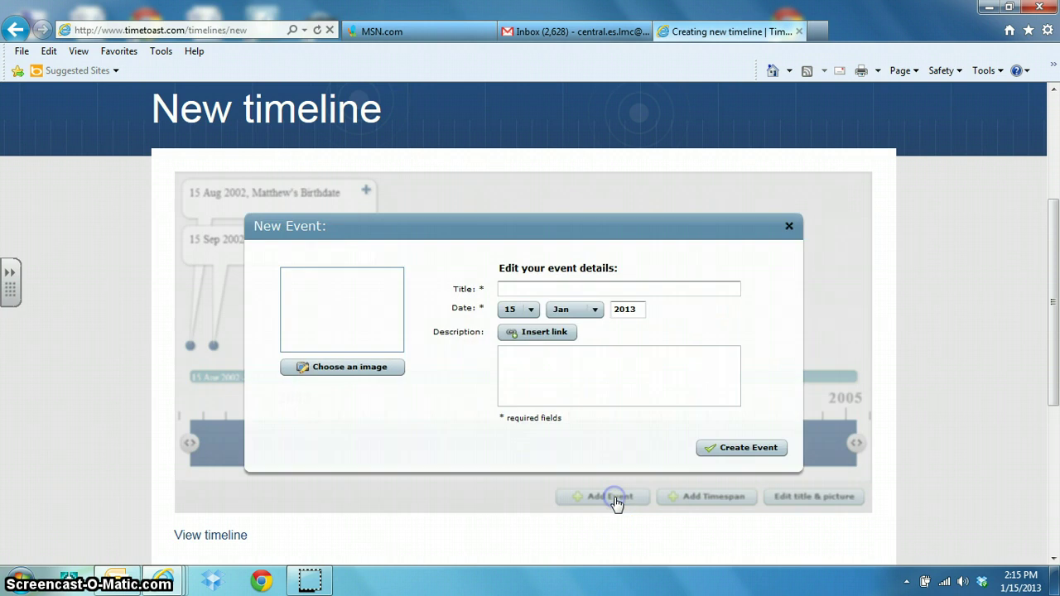
pyautogui.click(543, 291)
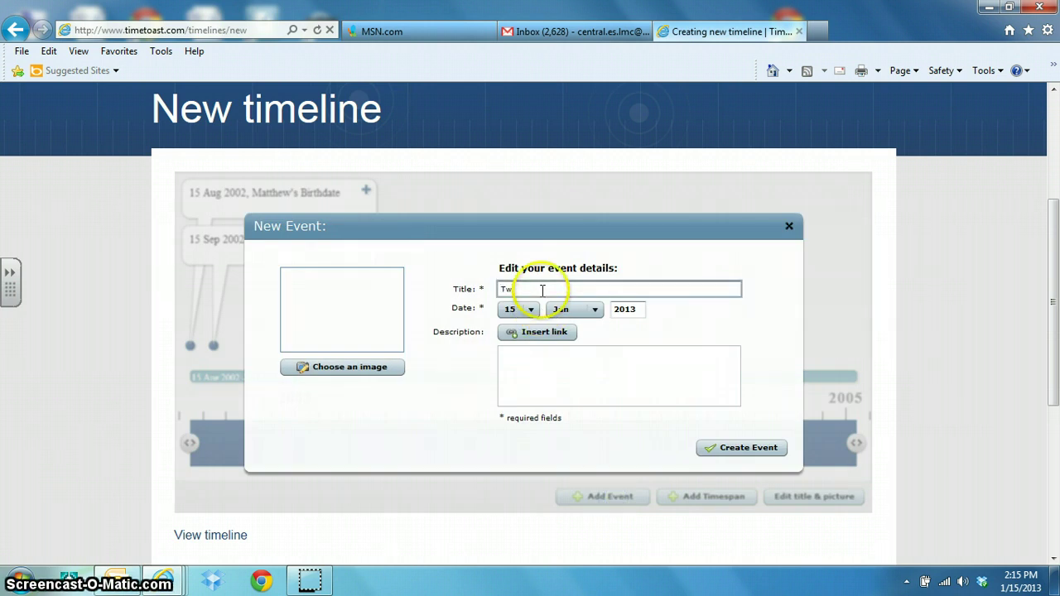
pyautogui.write("Twins' Birthdate")
pyautogui.click(531, 308)
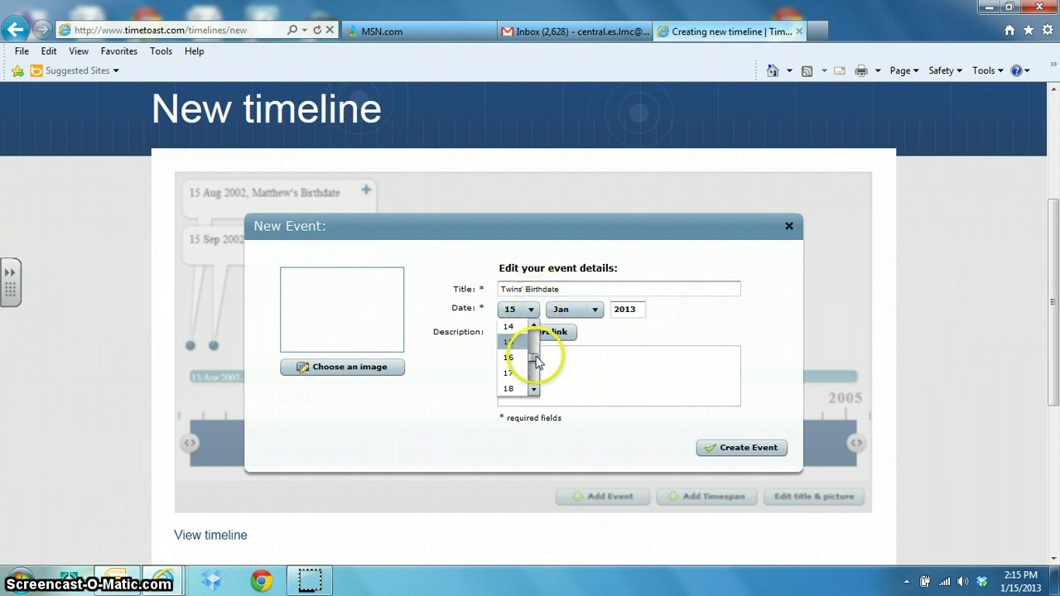
pyautogui.click(534, 389)
pyautogui.click(534, 389)
pyautogui.click(533, 389)
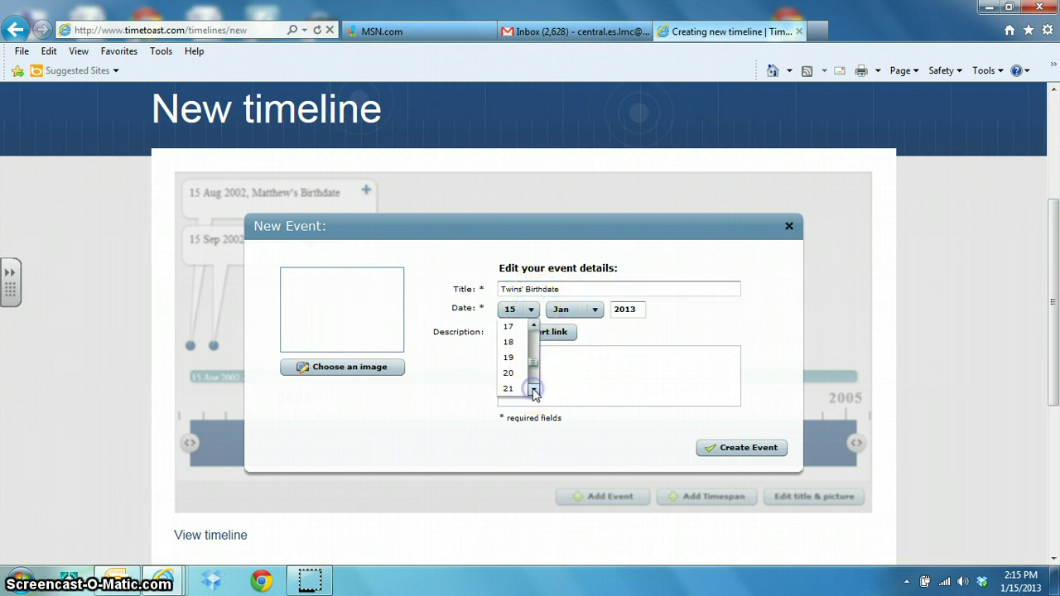
pyautogui.click(534, 390)
pyautogui.click(508, 388)
# Set the event's month to Dec and year to 2004, then save it
pyautogui.click(597, 309)
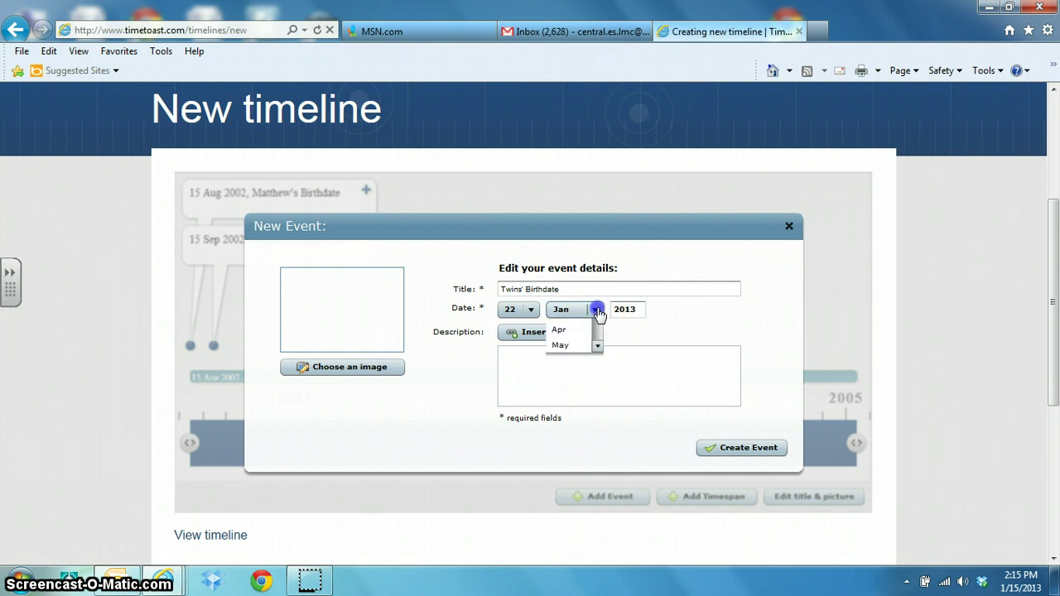
pyautogui.moveTo(597, 331); pyautogui.dragTo(596, 384)
pyautogui.click(585, 387)
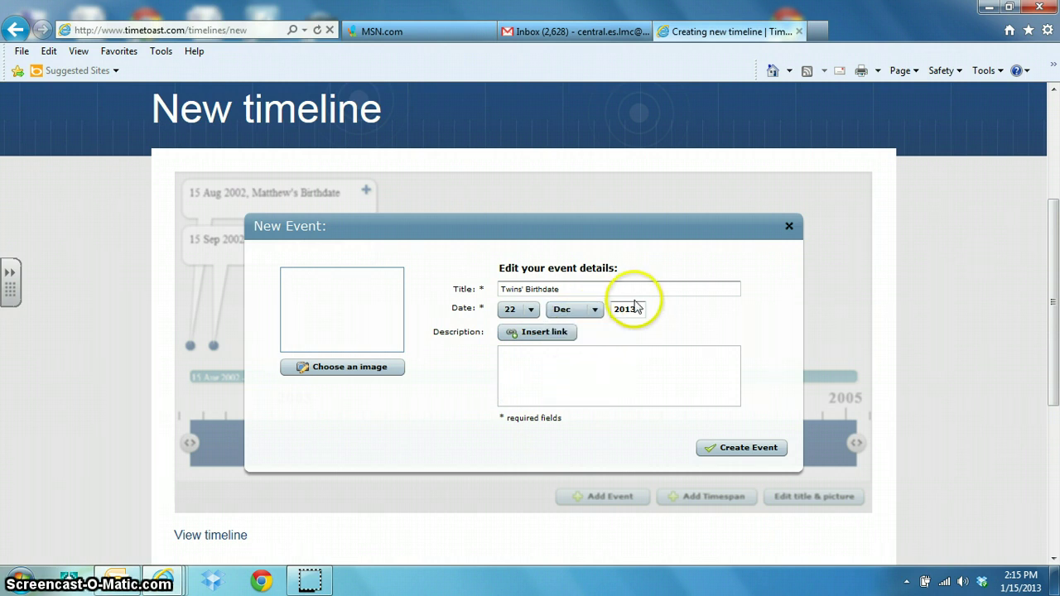
pyautogui.click(637, 308)
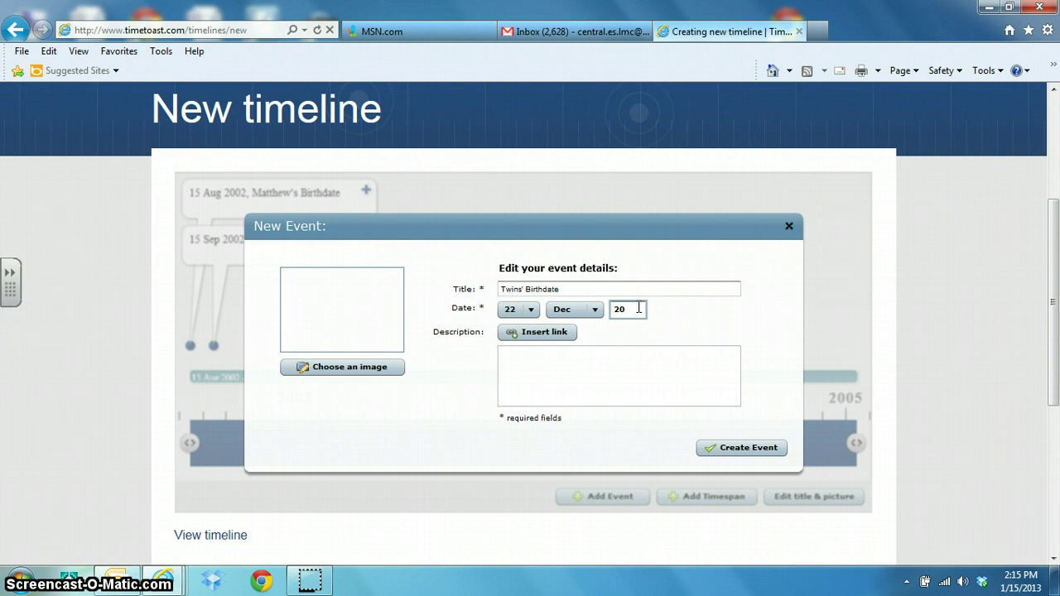
pyautogui.write('4')
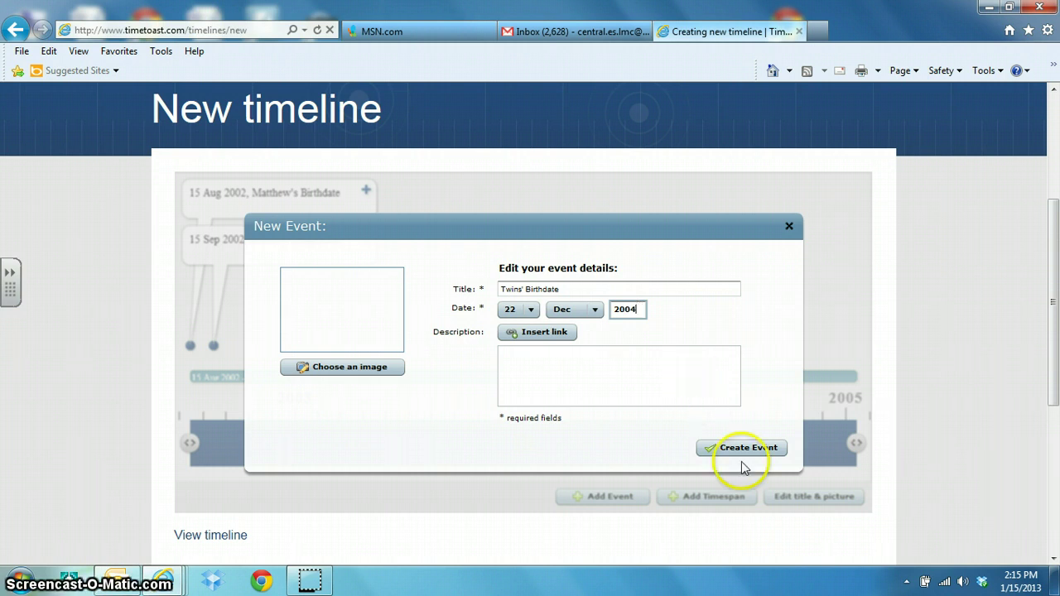
pyautogui.click(743, 450)
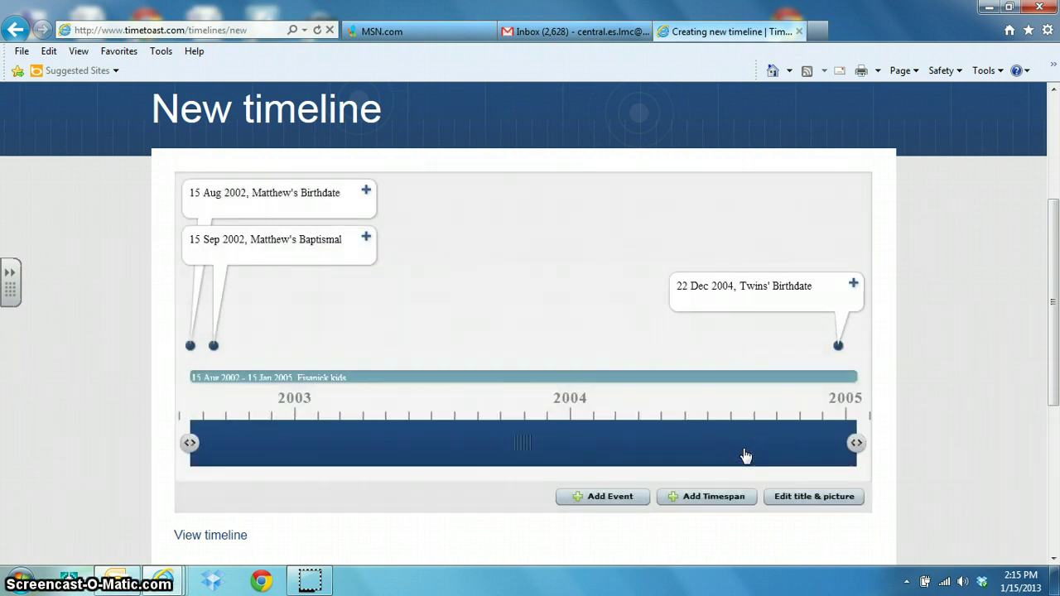